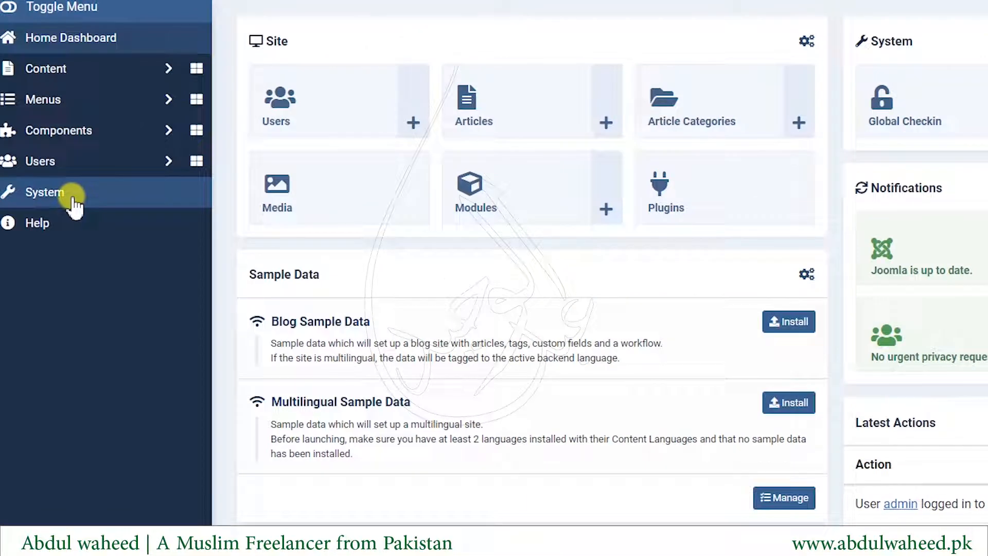
- Open the Redirects list from the system management options and read the notice about the redirect plugin
click(73, 199)
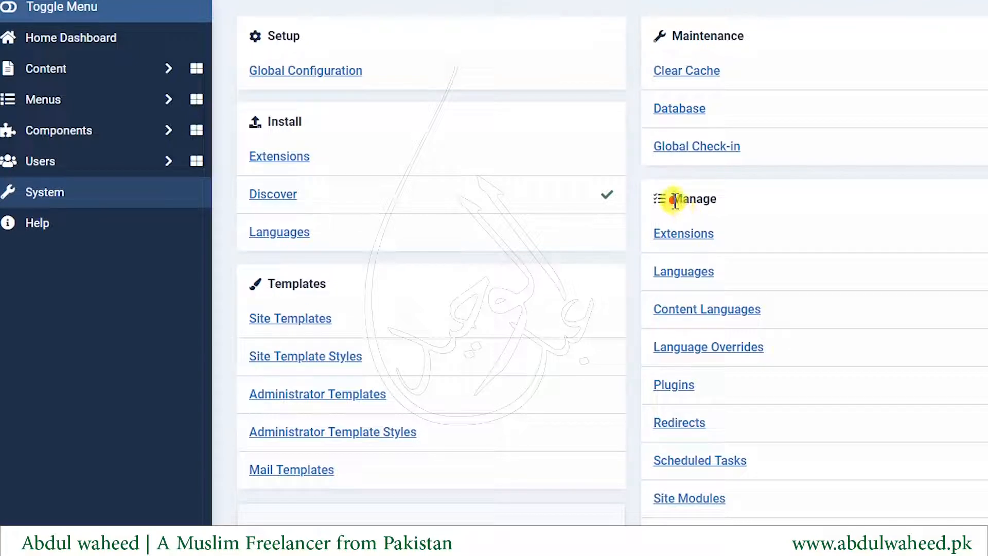
drag(673, 199, 709, 199)
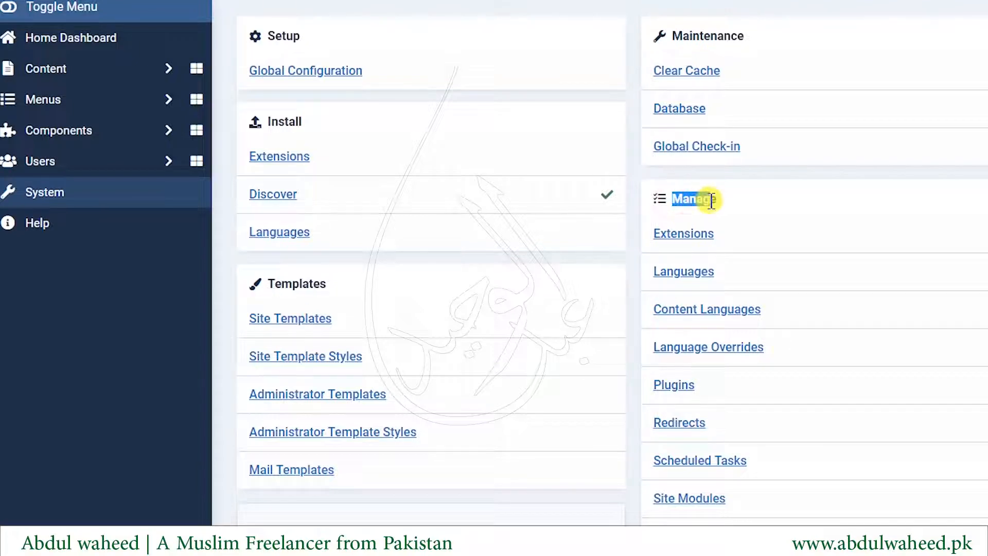
click(679, 423)
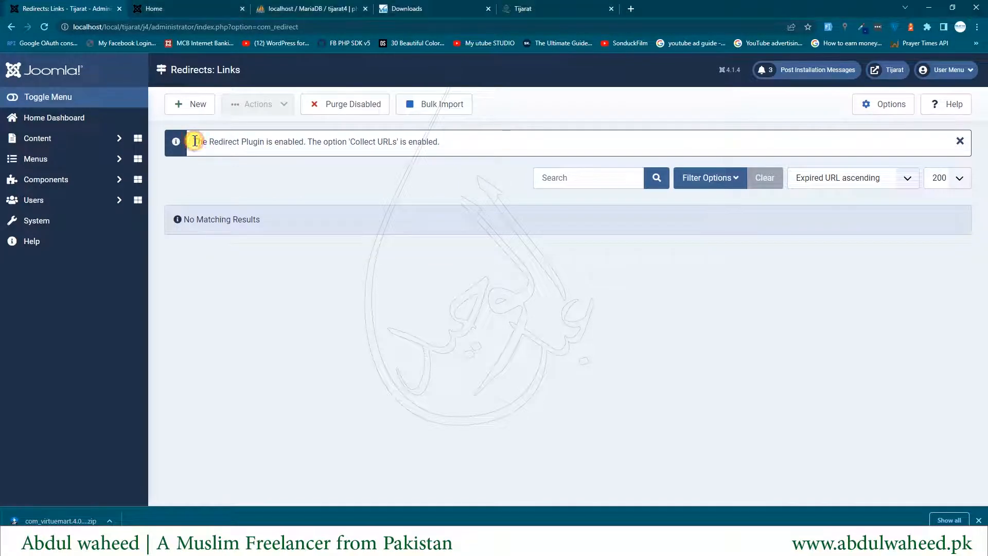
drag(194, 142, 301, 144)
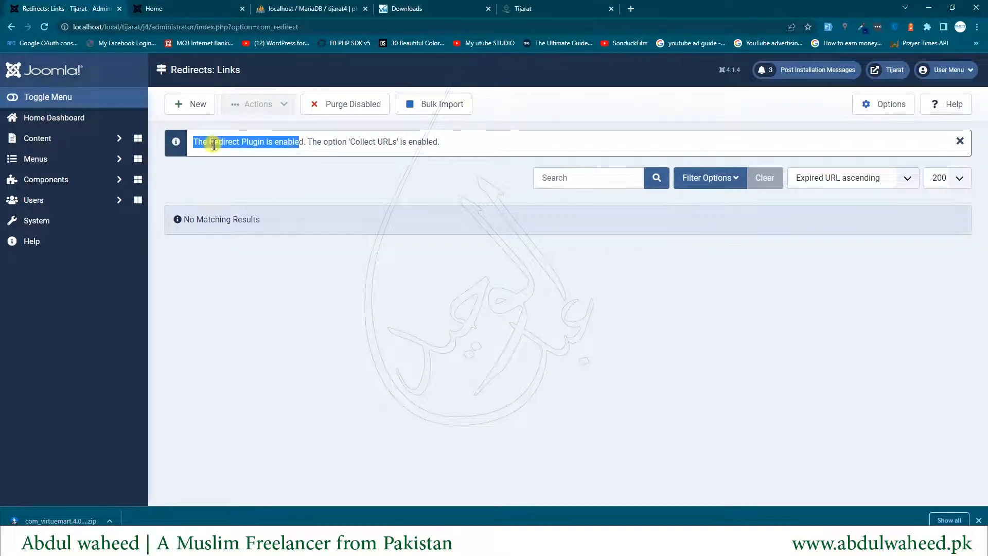
drag(213, 142, 270, 142)
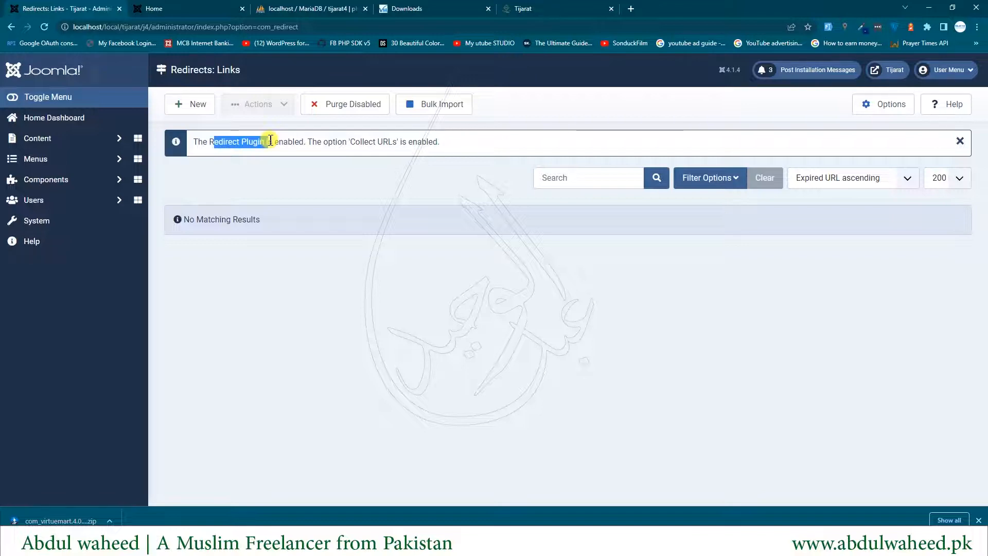
- Open the system's plugin list and search it for "redirect"
click(46, 227)
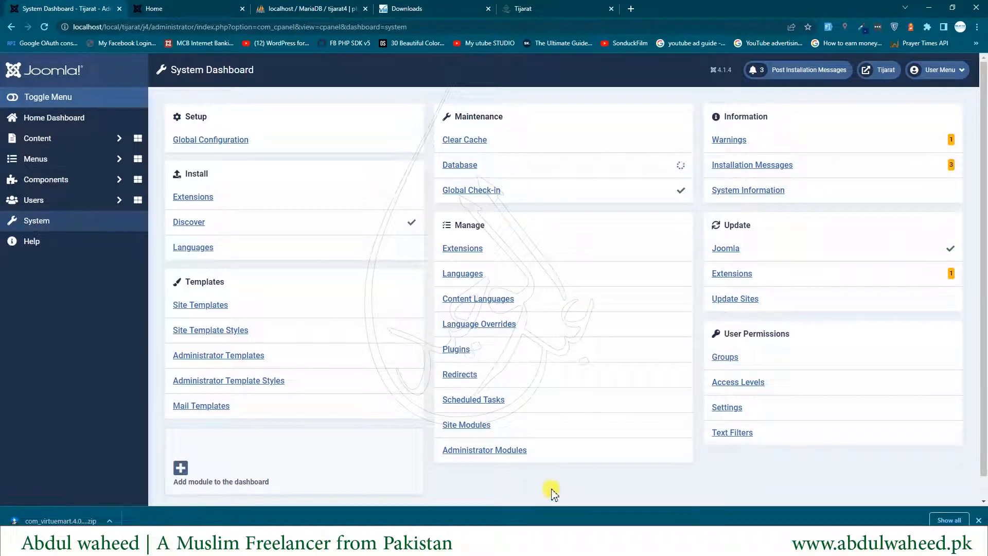
click(443, 346)
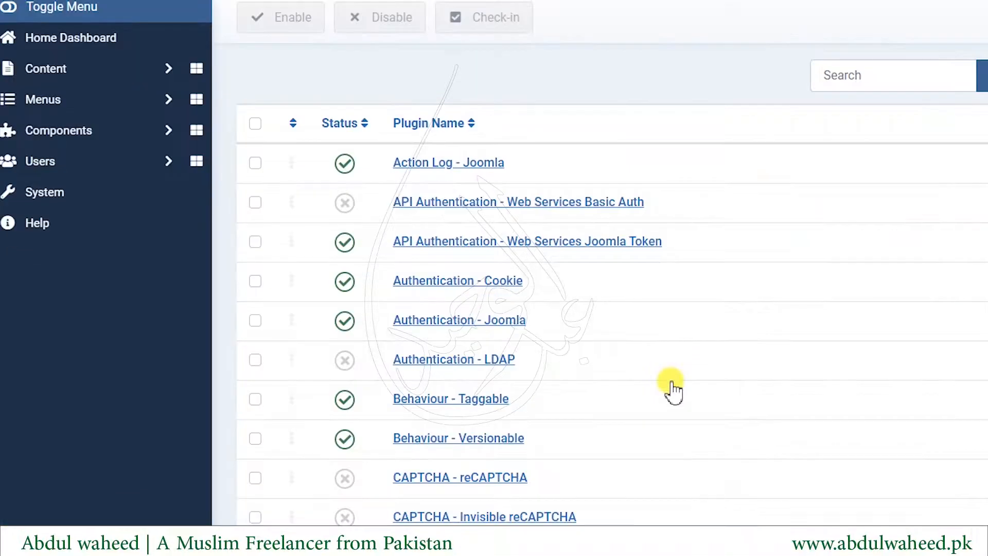
click(871, 70)
text(red)
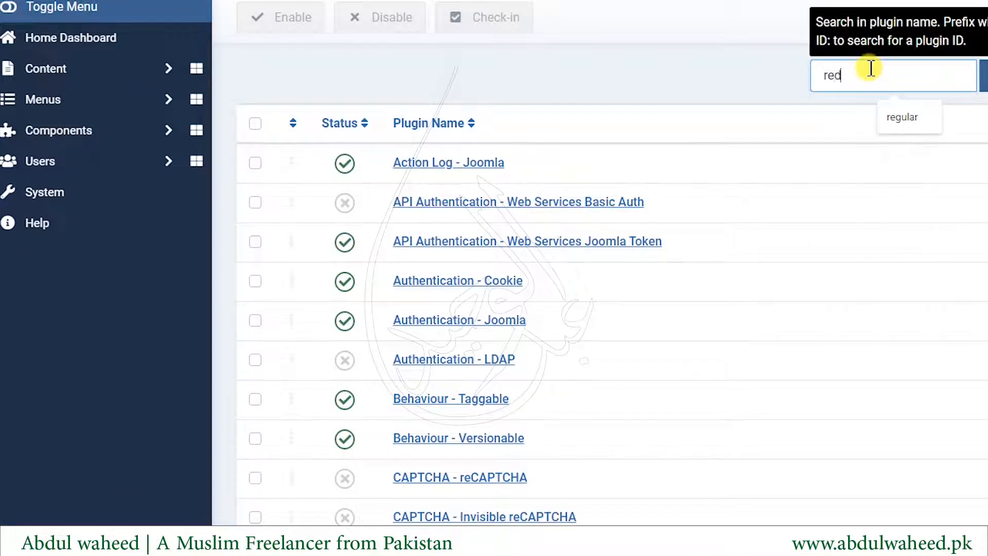
text(irect)
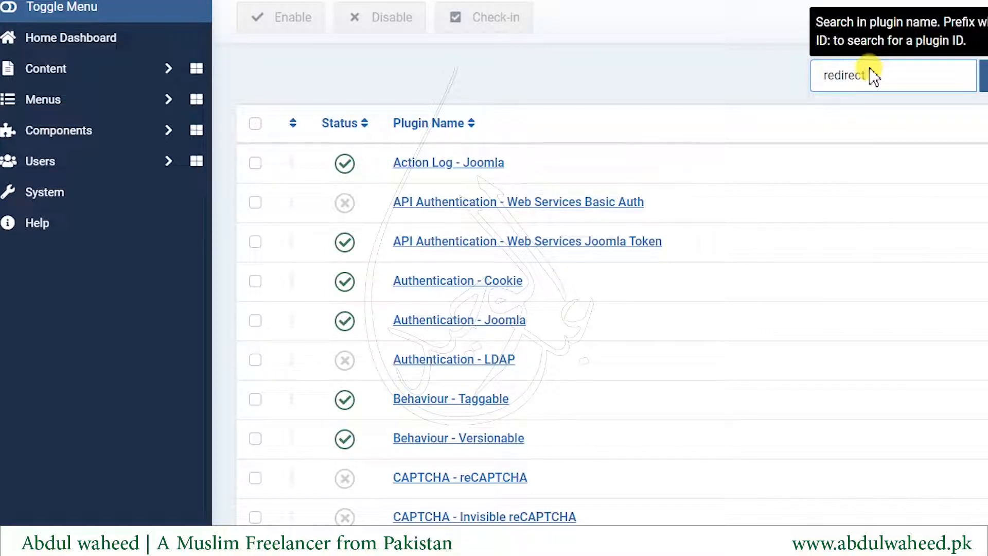
key(Return)
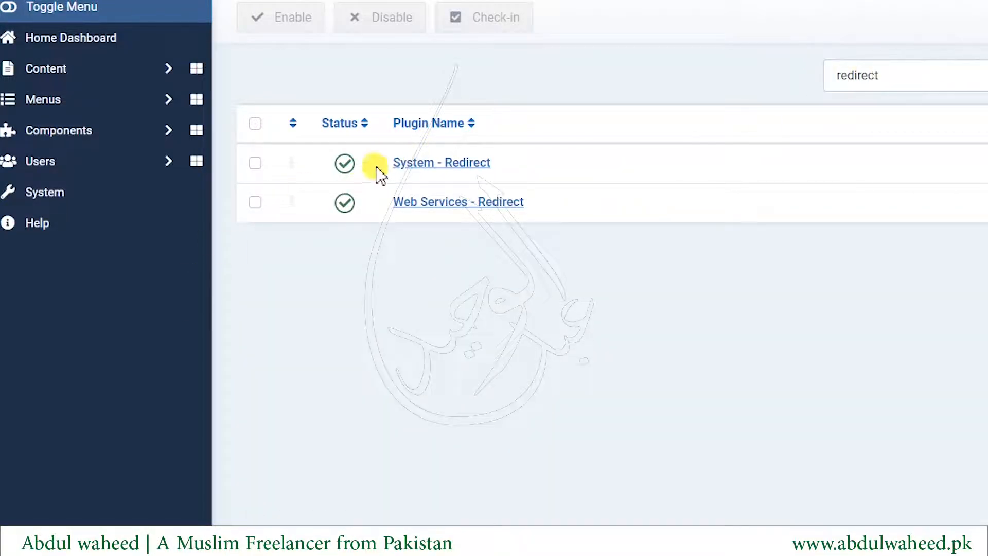
- Check the status setting of the System - Redirect plugin and return to the Redirects list
drag(385, 163, 523, 177)
click(468, 170)
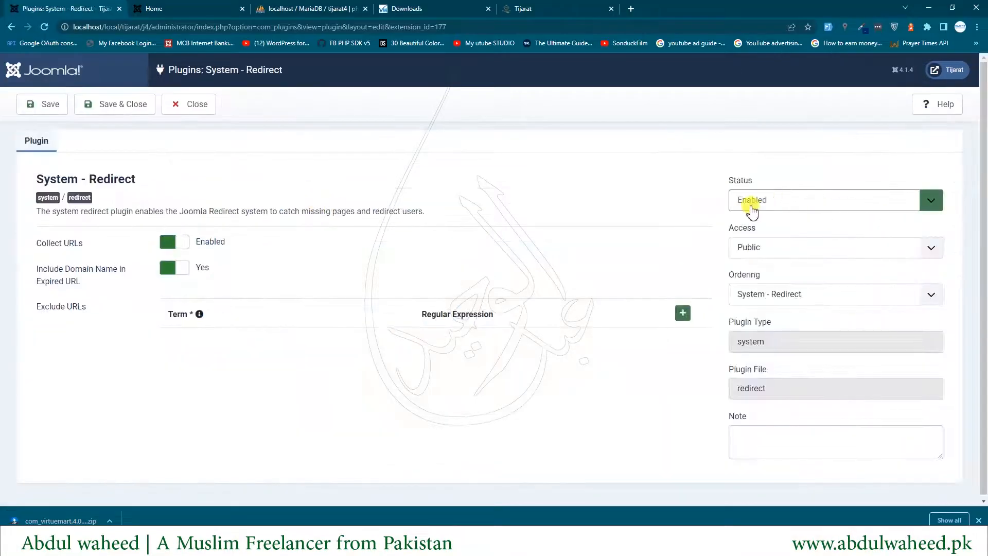
click(742, 187)
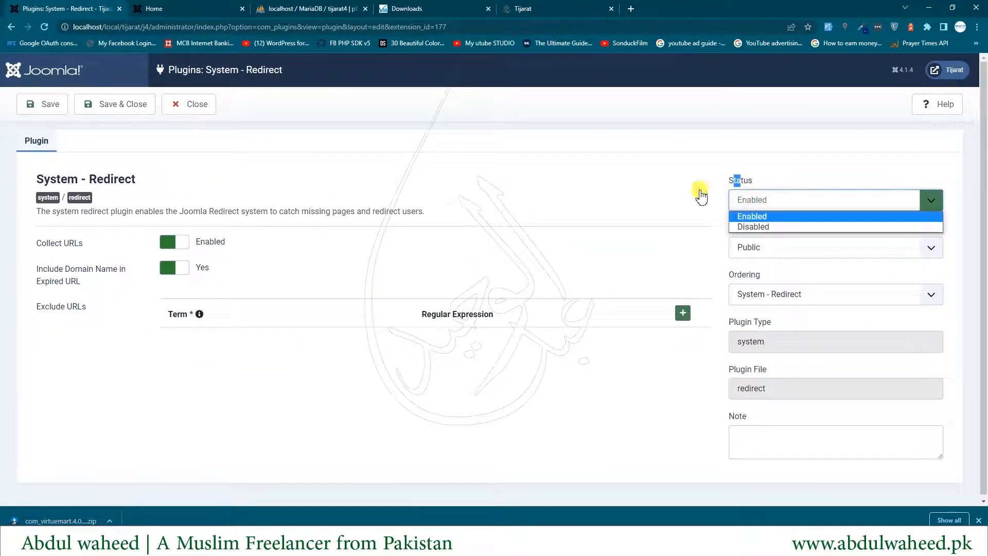
click(185, 108)
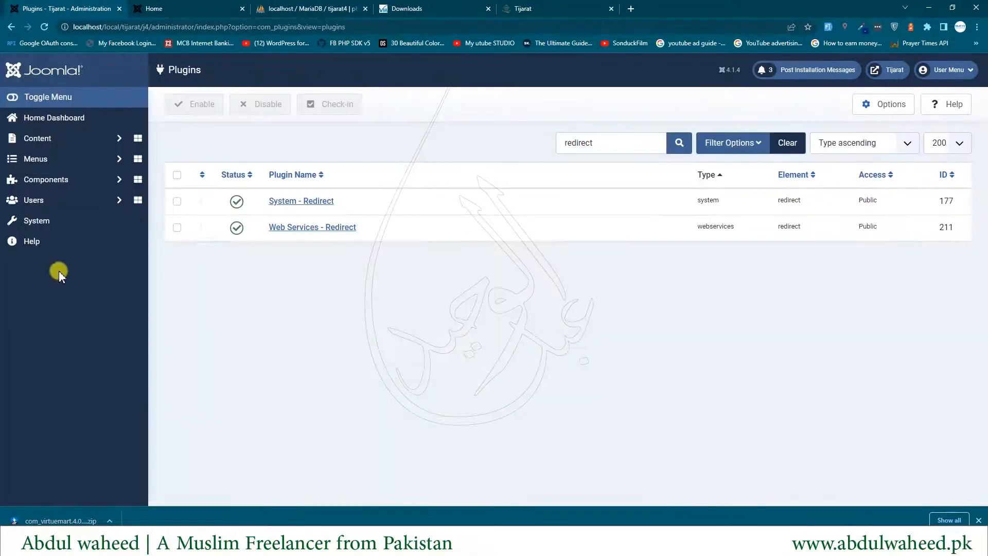
click(43, 221)
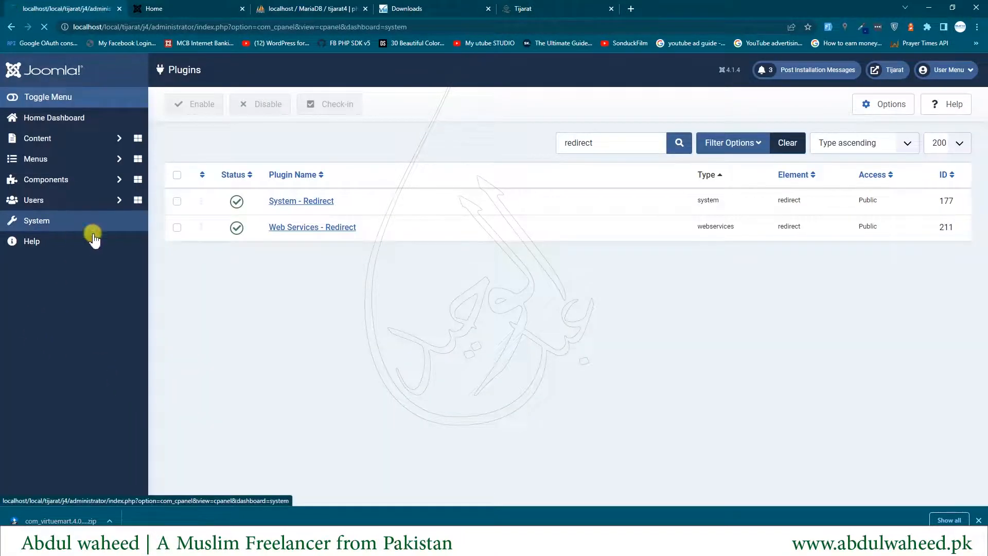
click(463, 374)
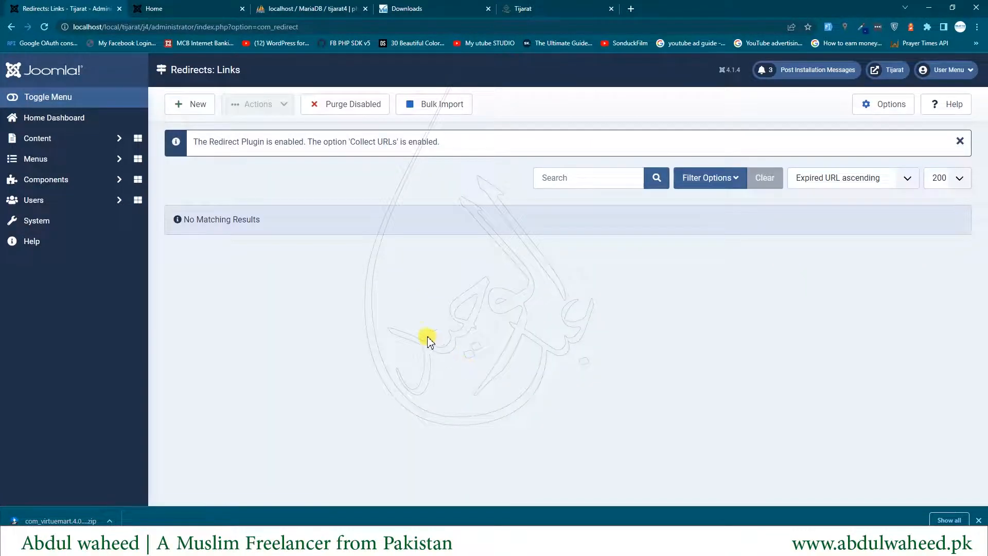
- Open the forgotten-password page on the site's frontend and copy its full URL
click(891, 70)
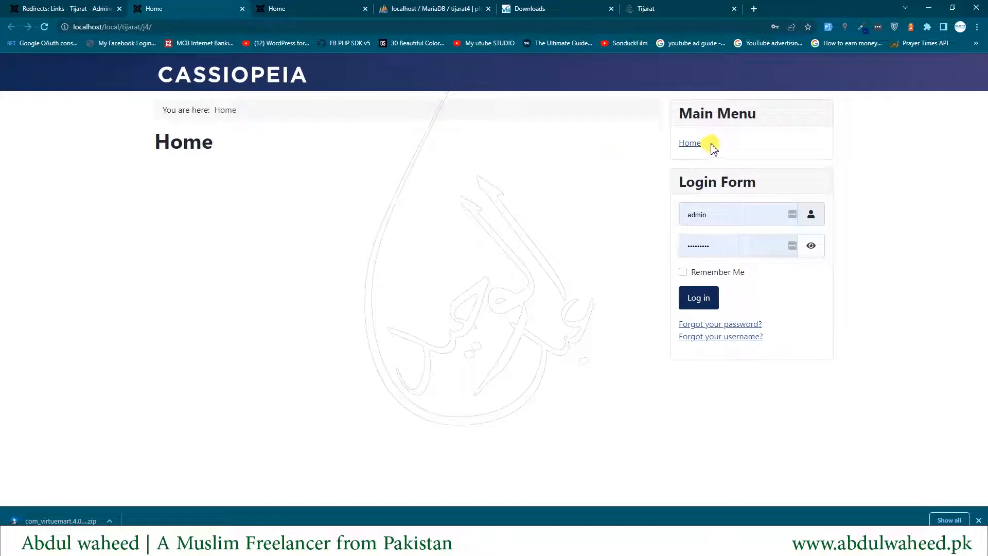
drag(676, 144, 716, 150)
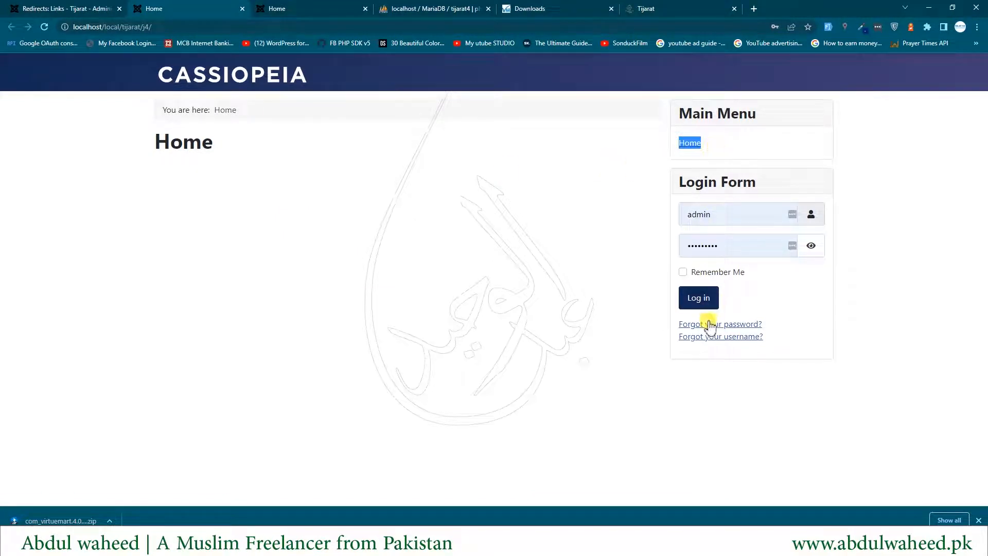
click(711, 325)
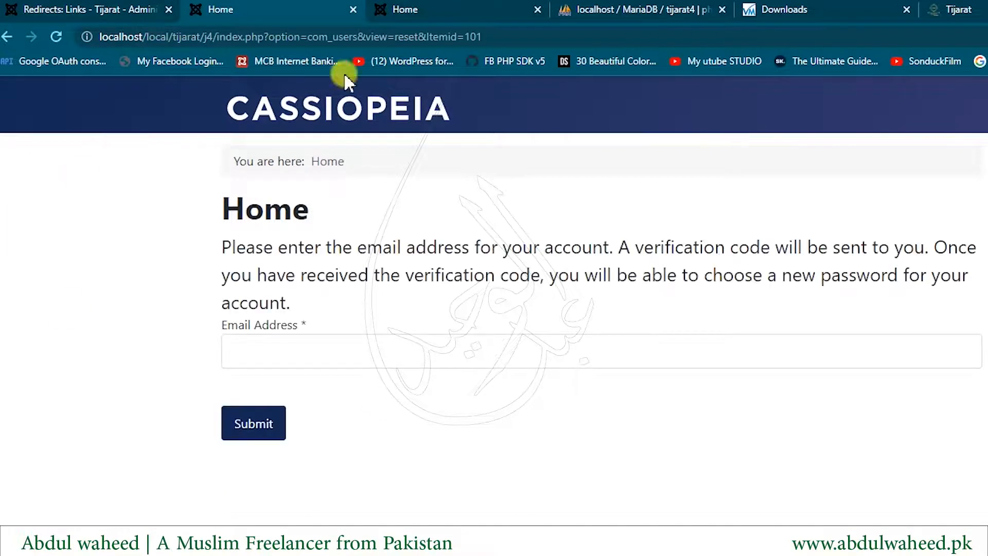
click(276, 37)
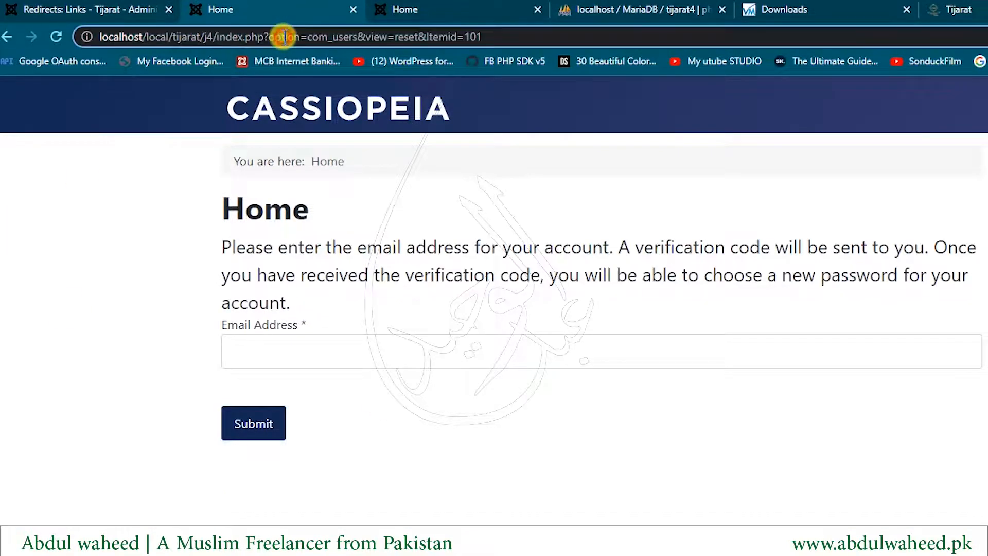
drag(284, 37, 428, 38)
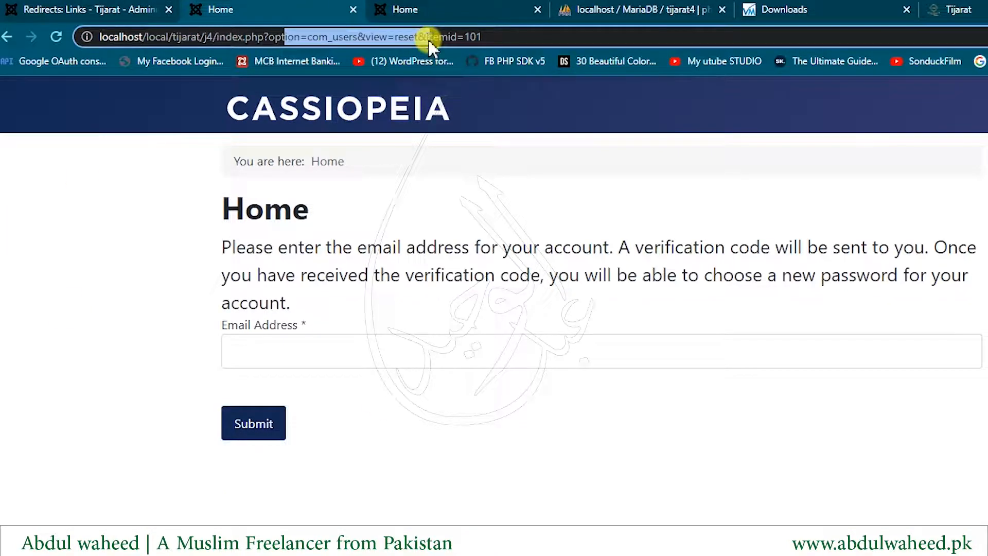
triple_click(350, 34)
right_click(357, 35)
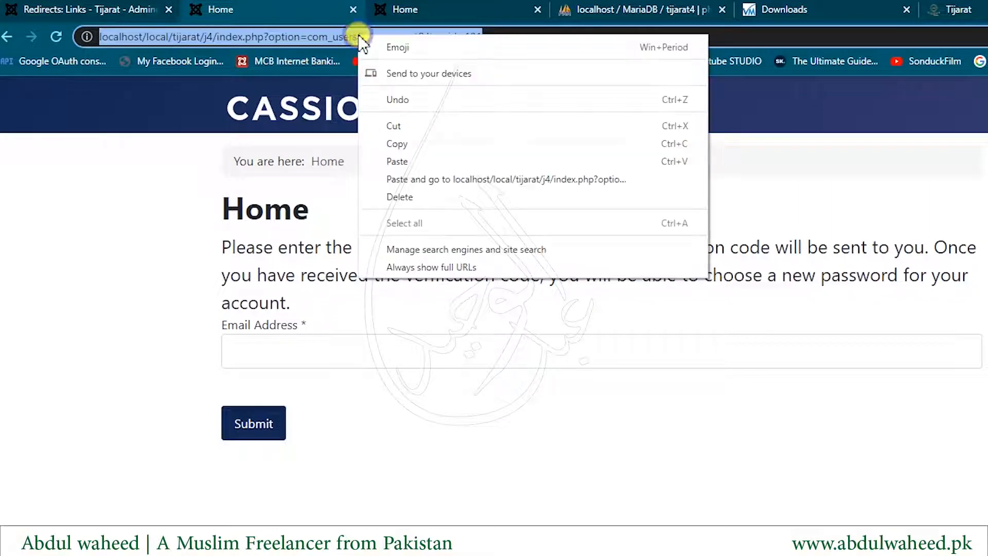
click(425, 143)
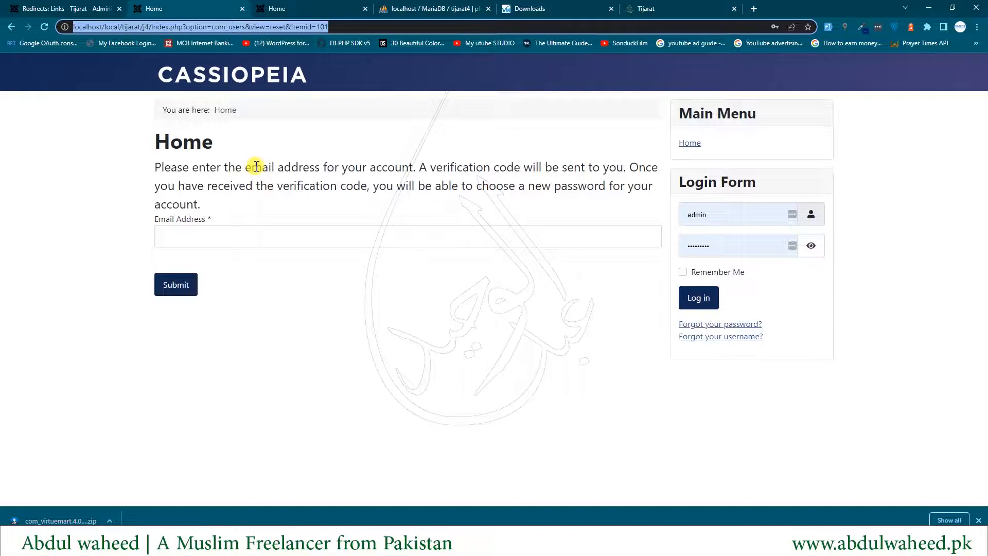
click(72, 7)
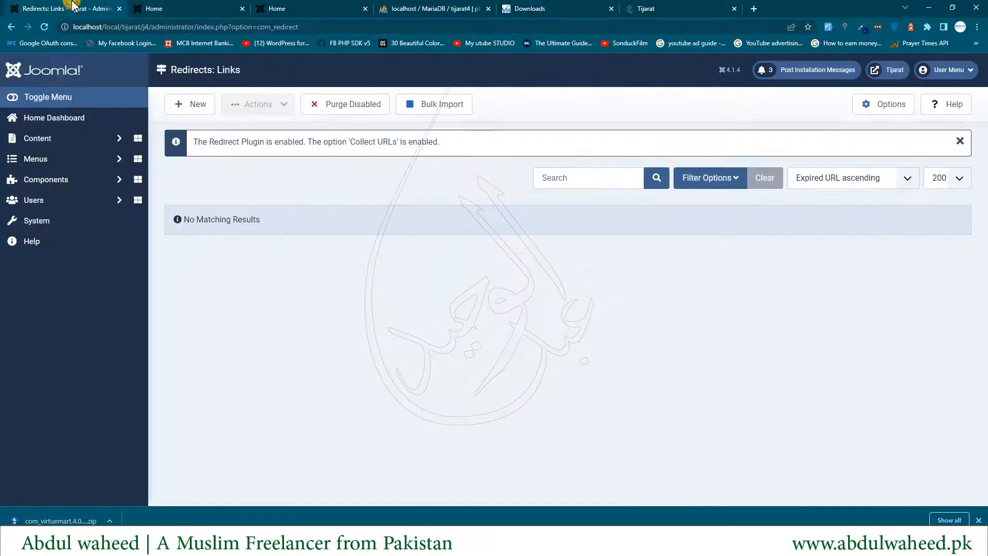
click(196, 105)
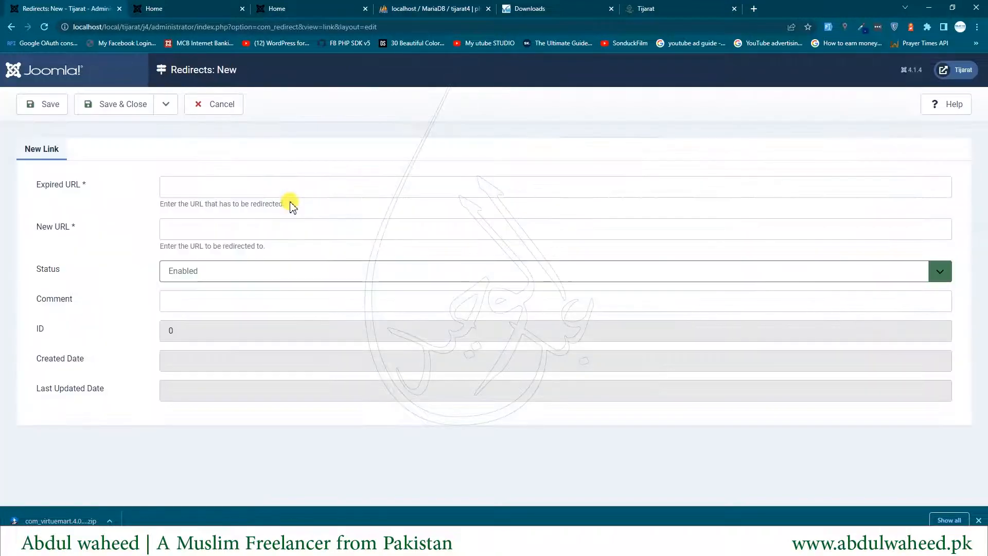
drag(40, 186, 182, 195)
click(206, 190)
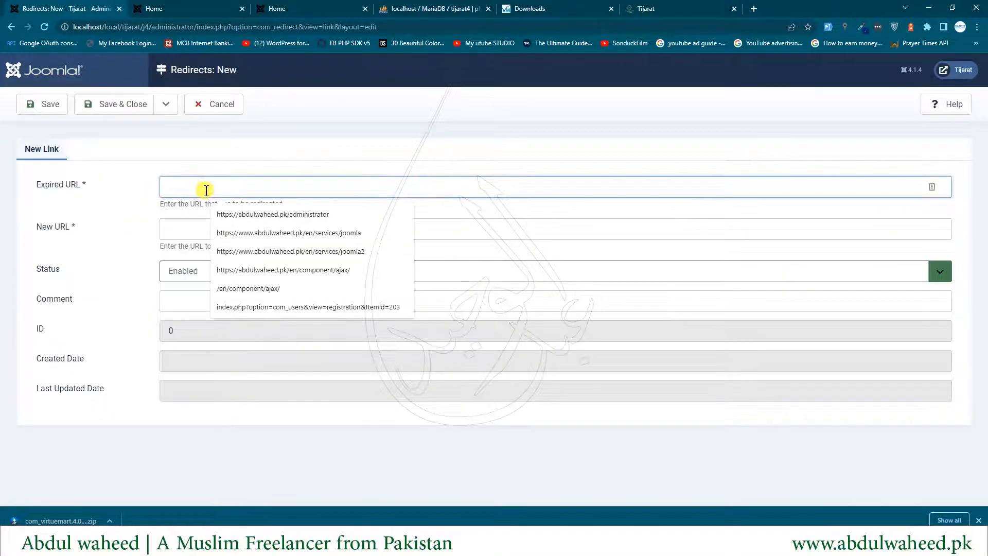
key(ctrl+v)
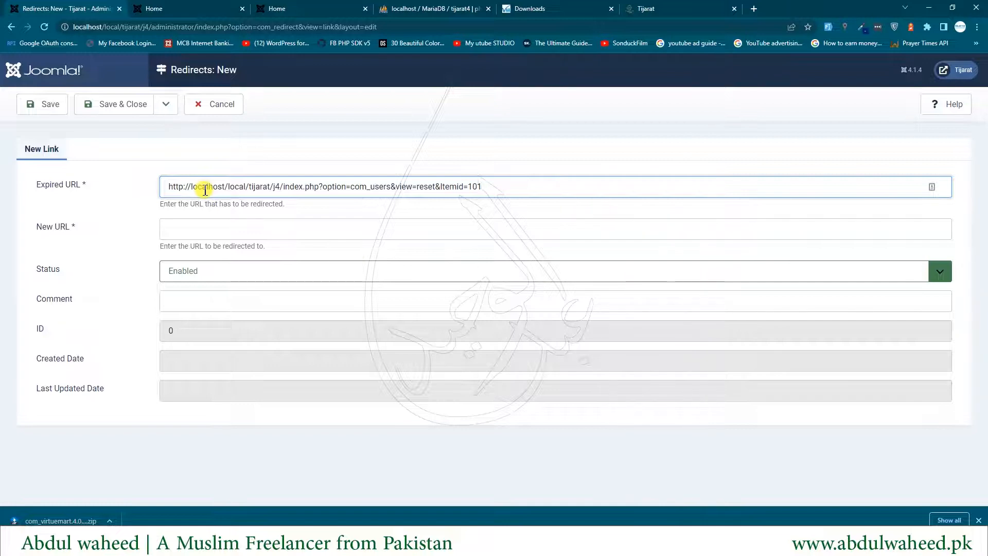
click(392, 187)
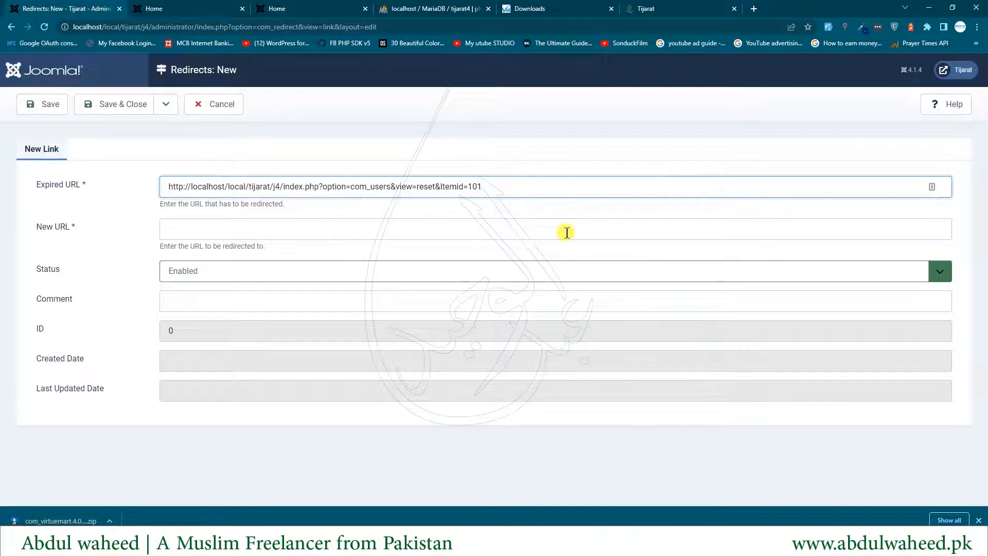
text(abd)
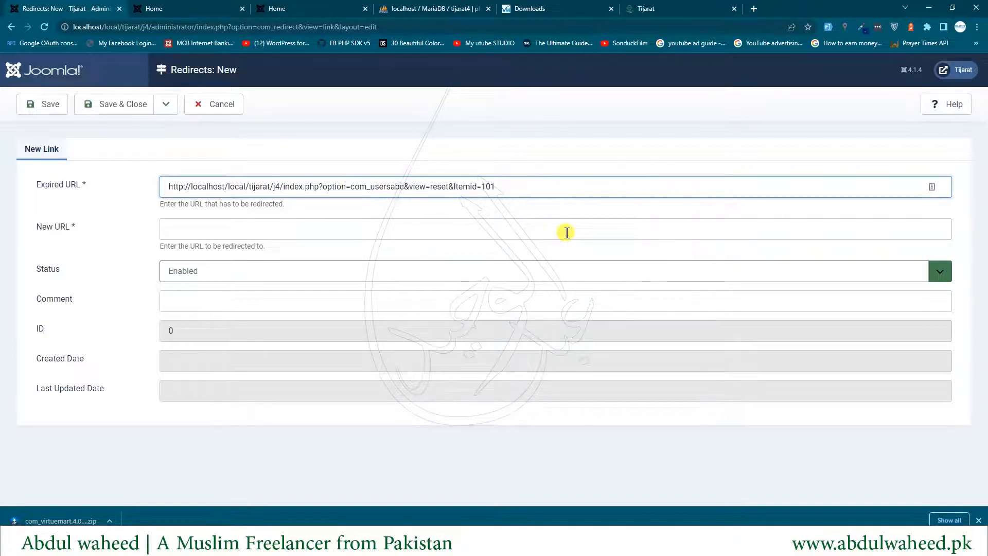
drag(267, 187, 478, 186)
drag(315, 186, 479, 184)
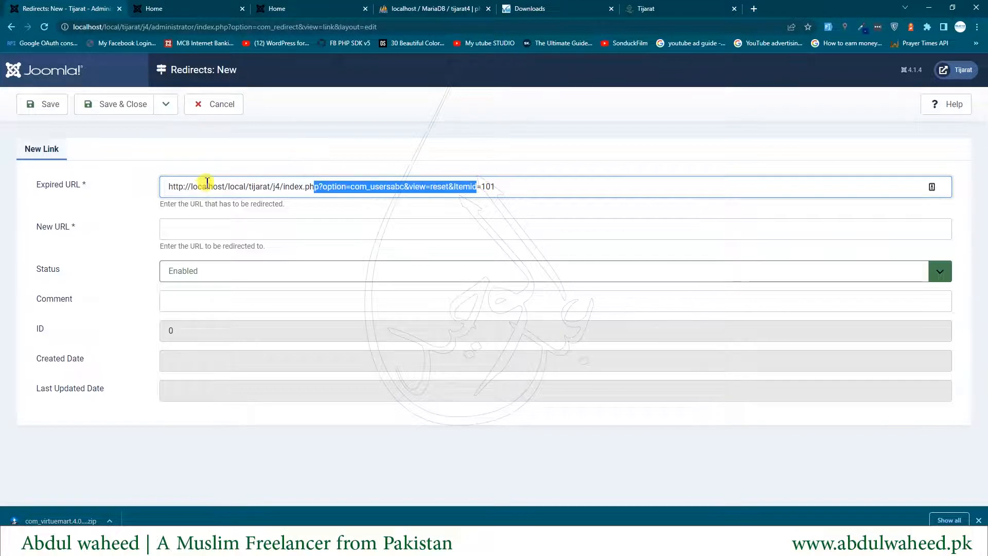
drag(223, 184, 290, 185)
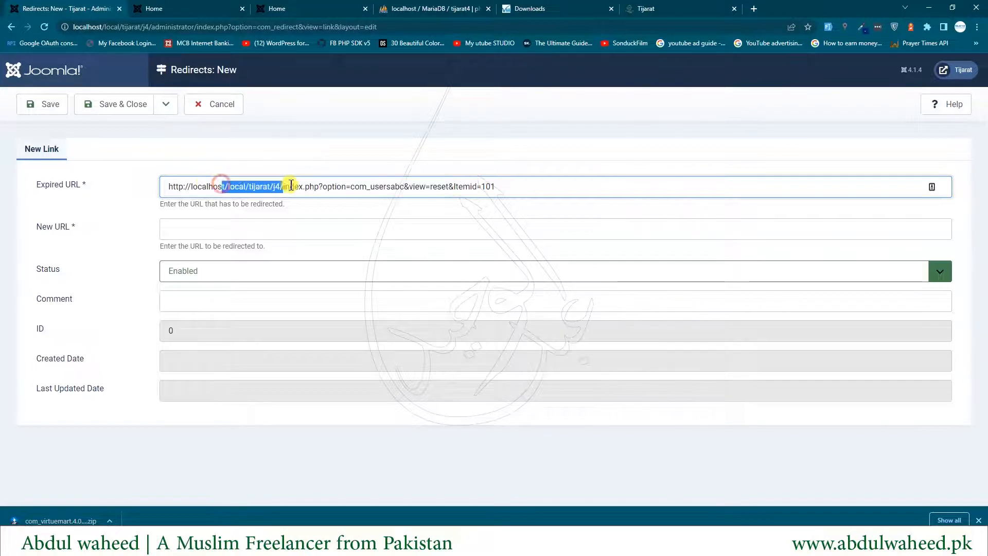
click(206, 222)
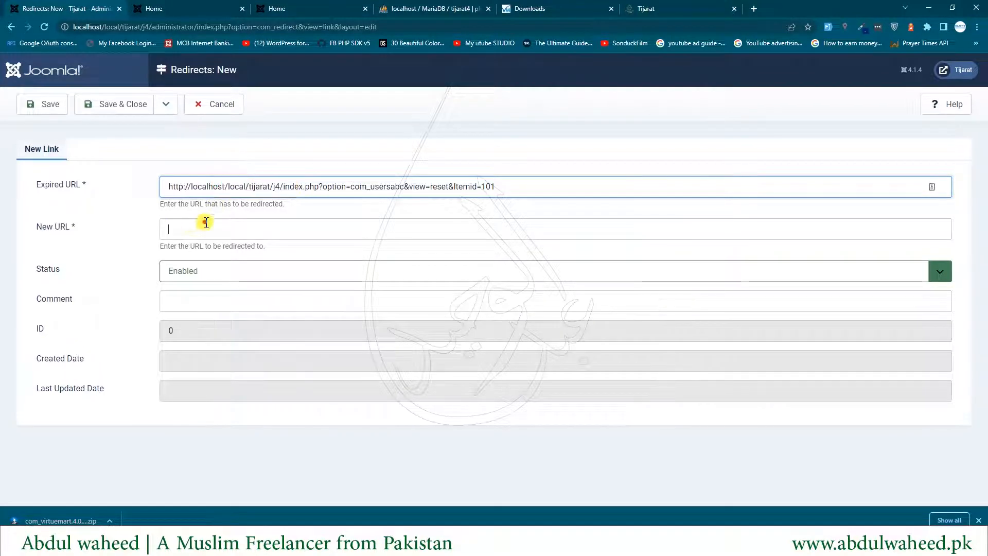
click(34, 227)
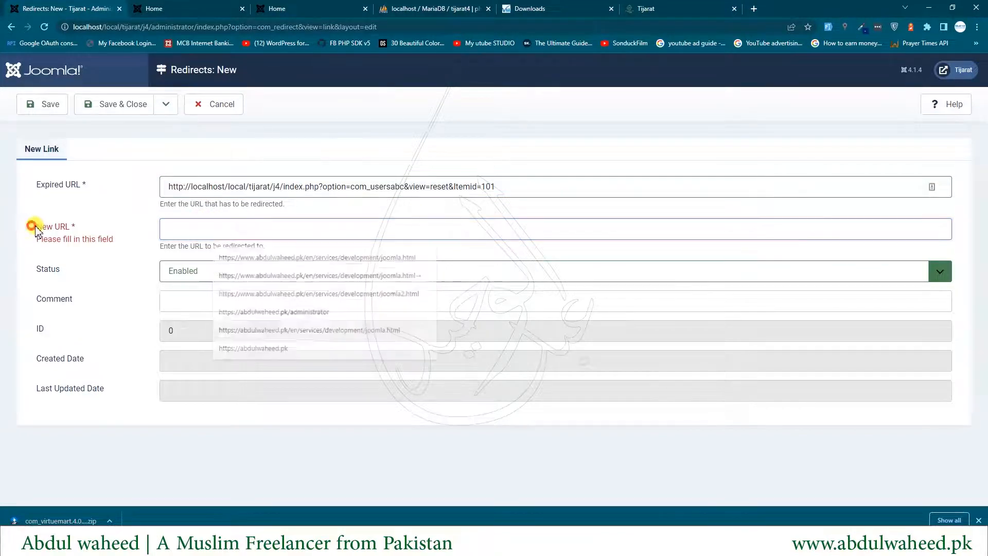
click(209, 229)
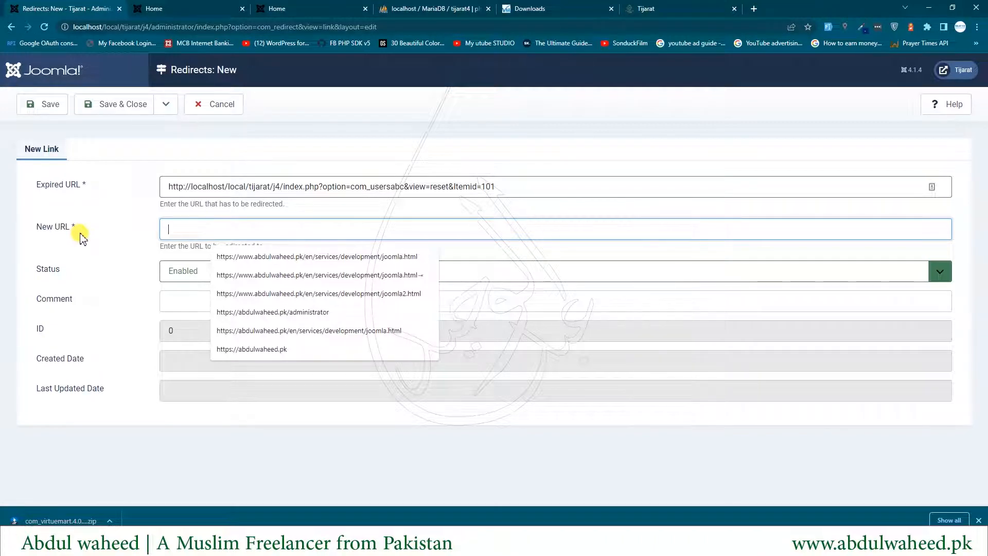
key(ctrl+v)
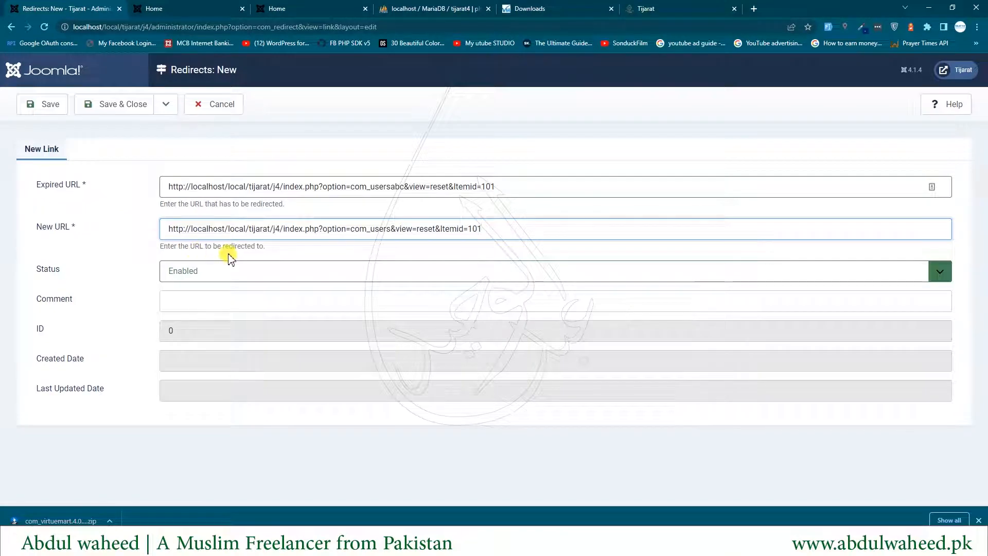
drag(371, 229, 390, 230)
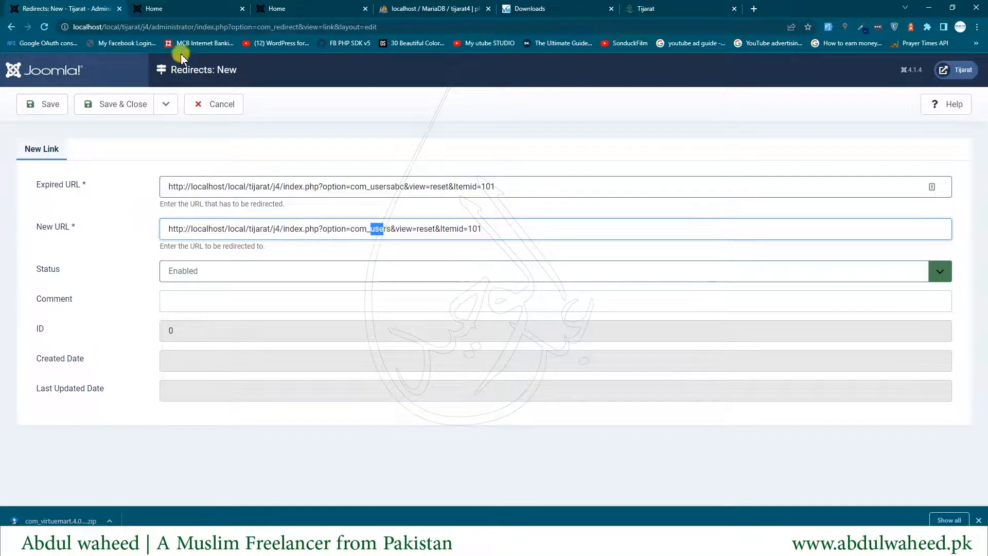
click(189, 7)
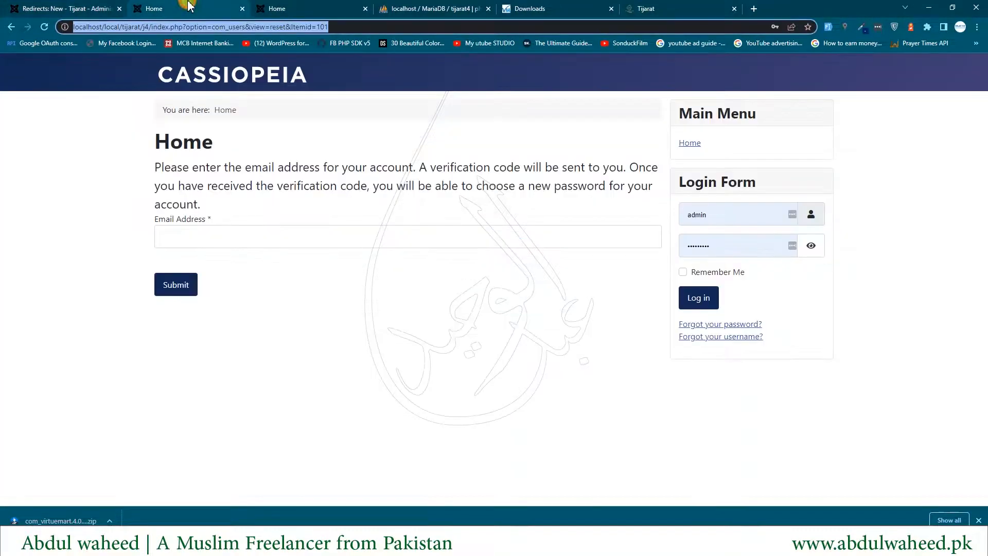
click(690, 143)
click(228, 26)
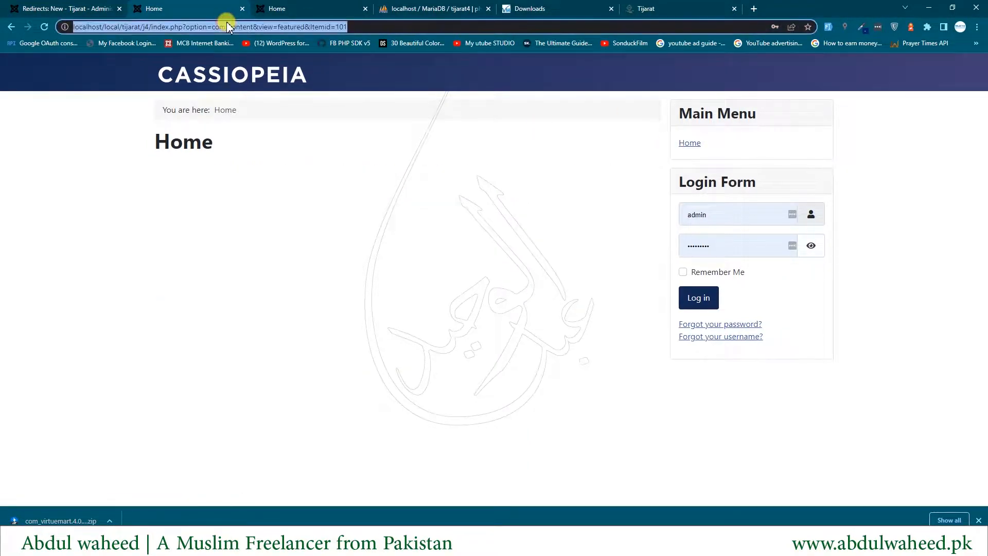
click(78, 9)
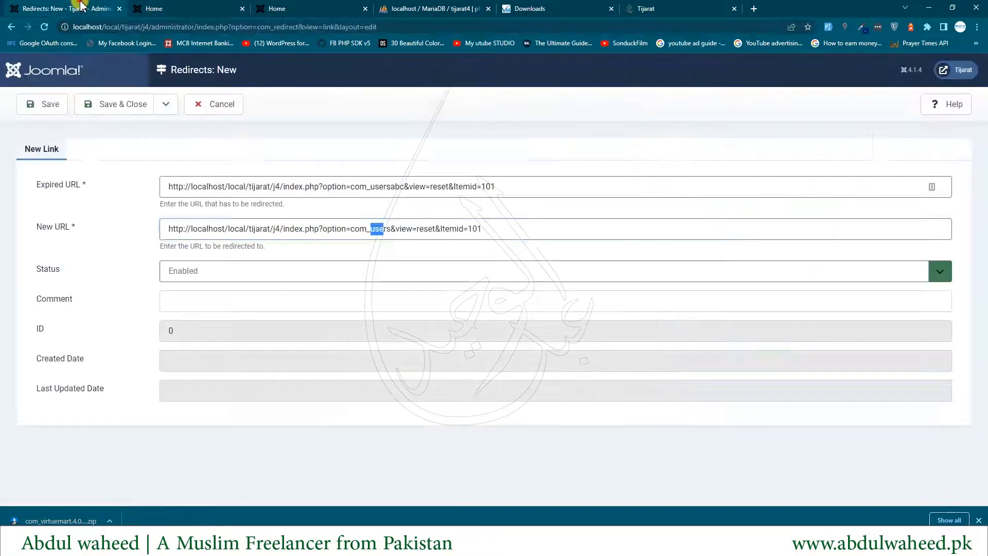
triple_click(262, 232)
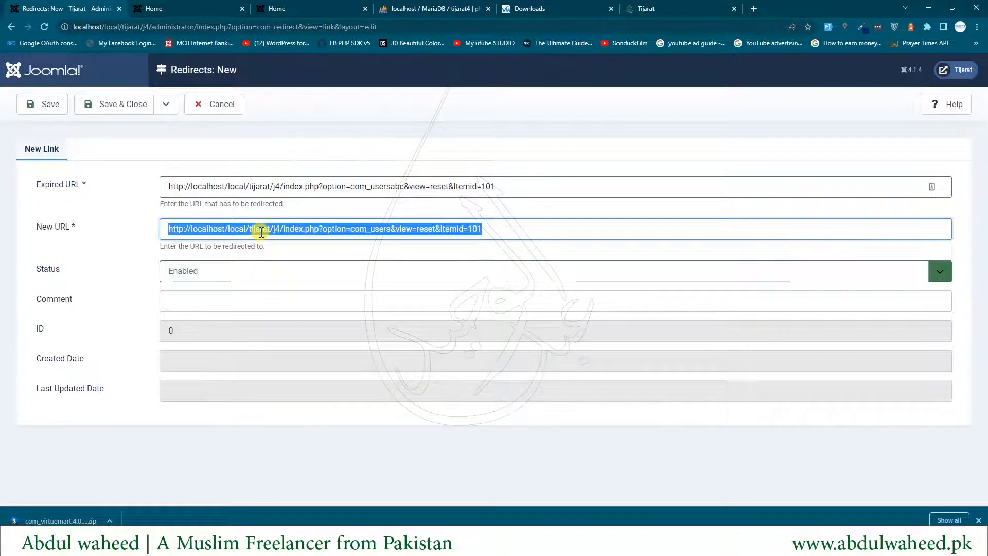
key(ctrl+v)
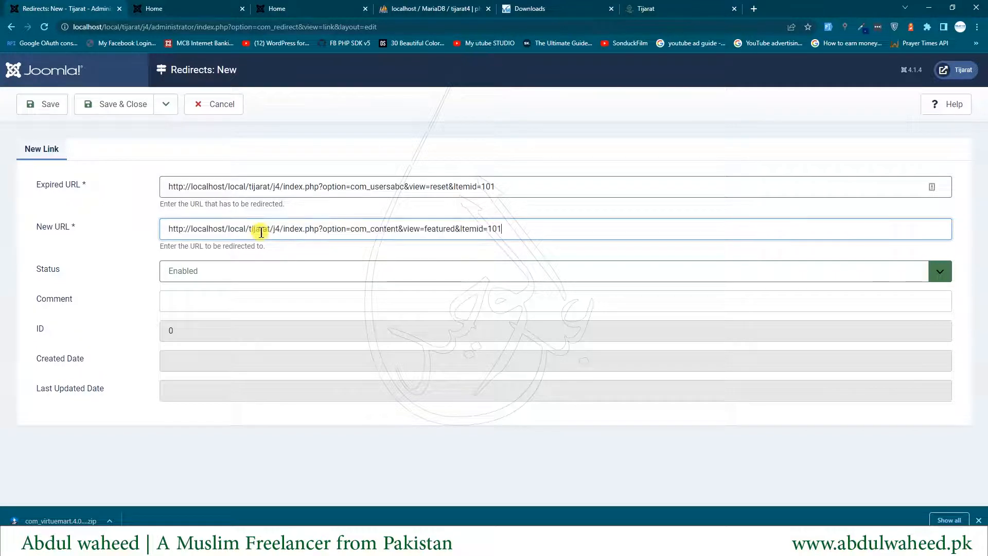
drag(355, 228, 631, 235)
- Copy the full expired URL from the new redirect, then save and close the redirect
drag(345, 187, 394, 189)
key(ctrl+a)
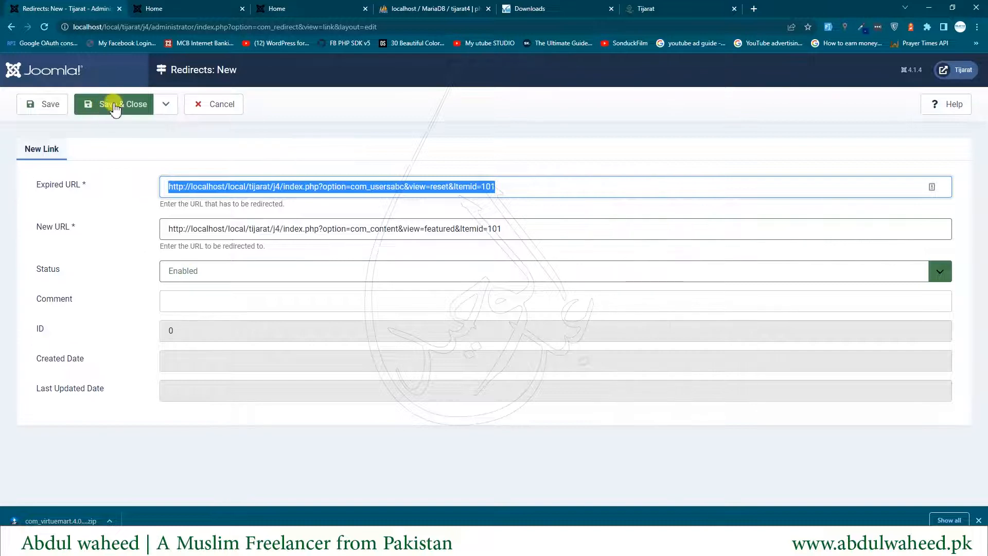
click(100, 103)
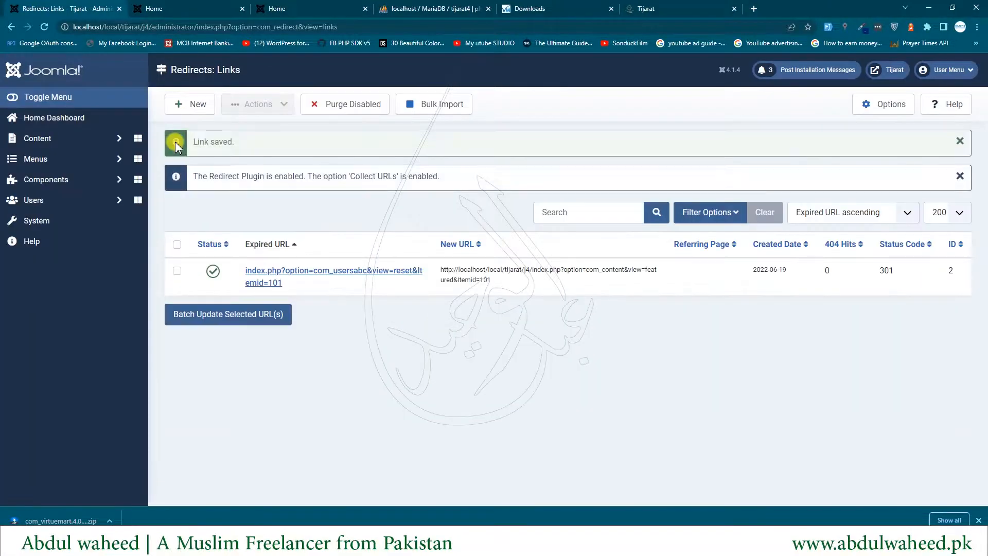
- Test the redirect by loading the copied com_usersabc URL on the frontend, and compare the resulting address with the Home menu link
click(174, 7)
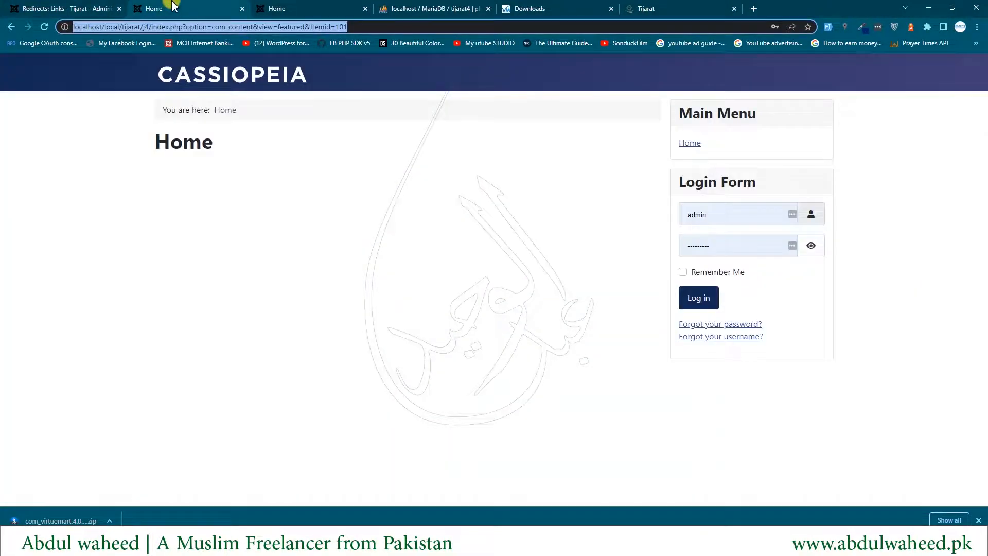
key(ctrl+v)
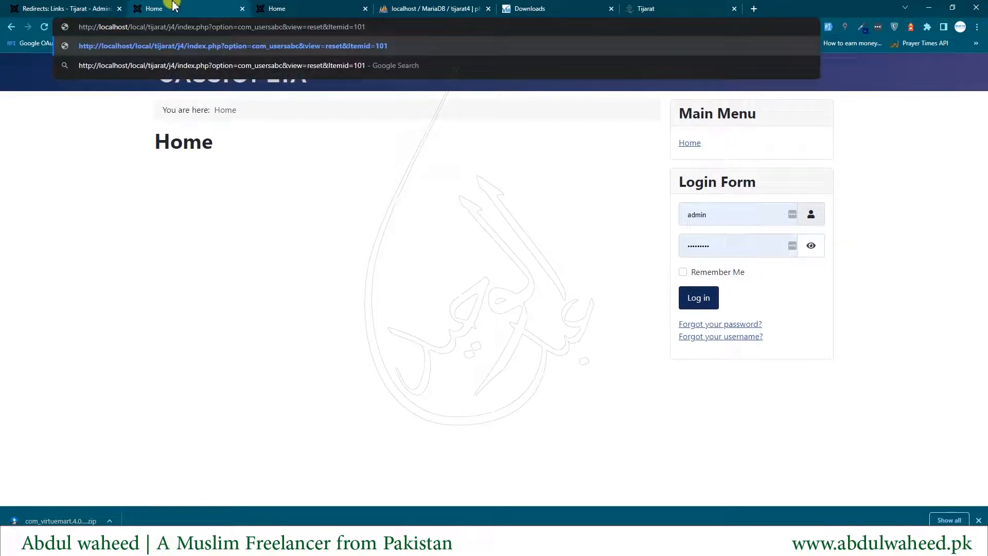
key(Return)
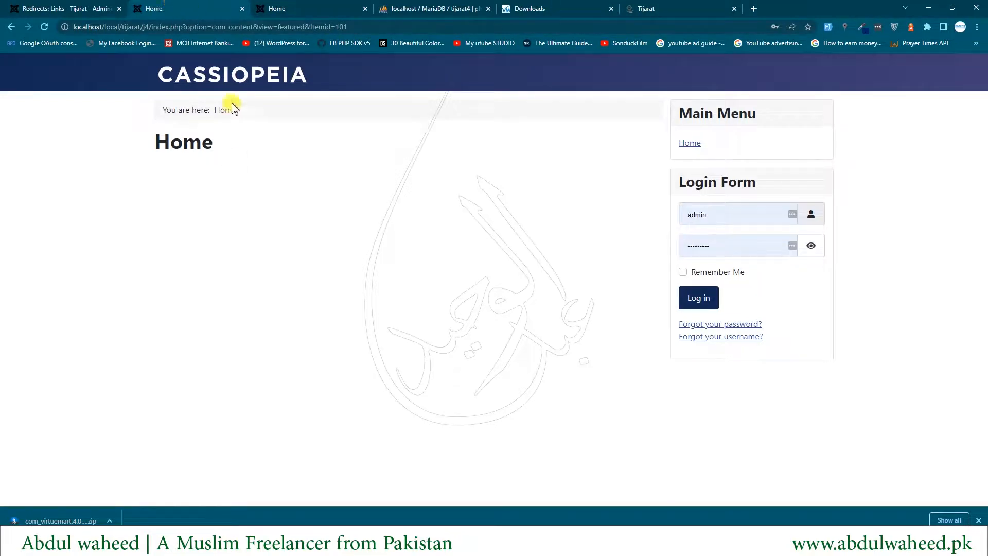
double_click(231, 27)
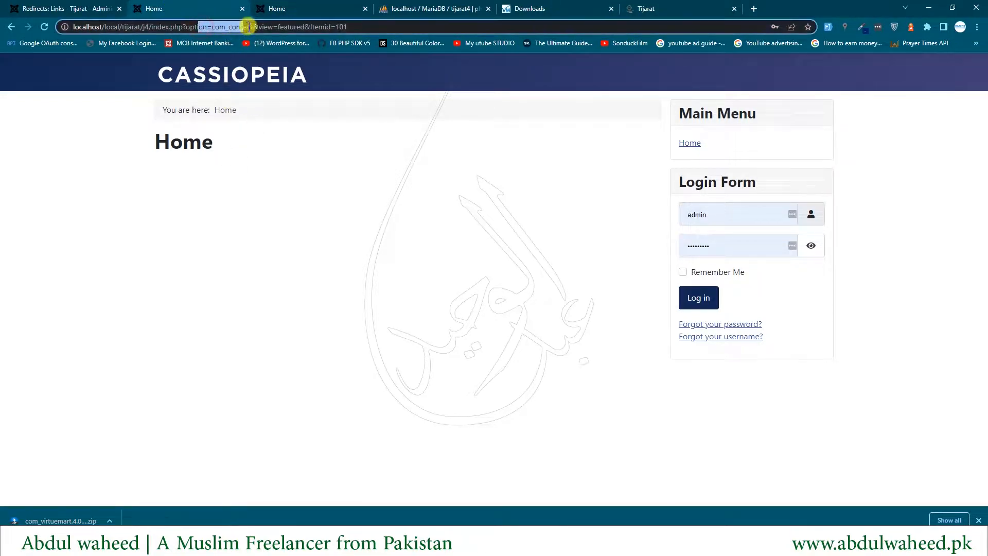
click(185, 27)
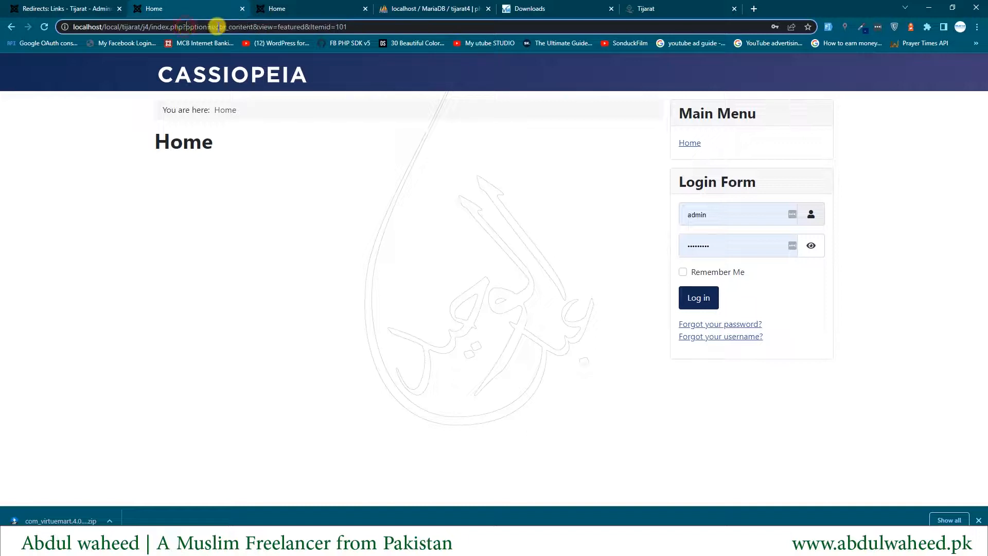
triple_click(232, 27)
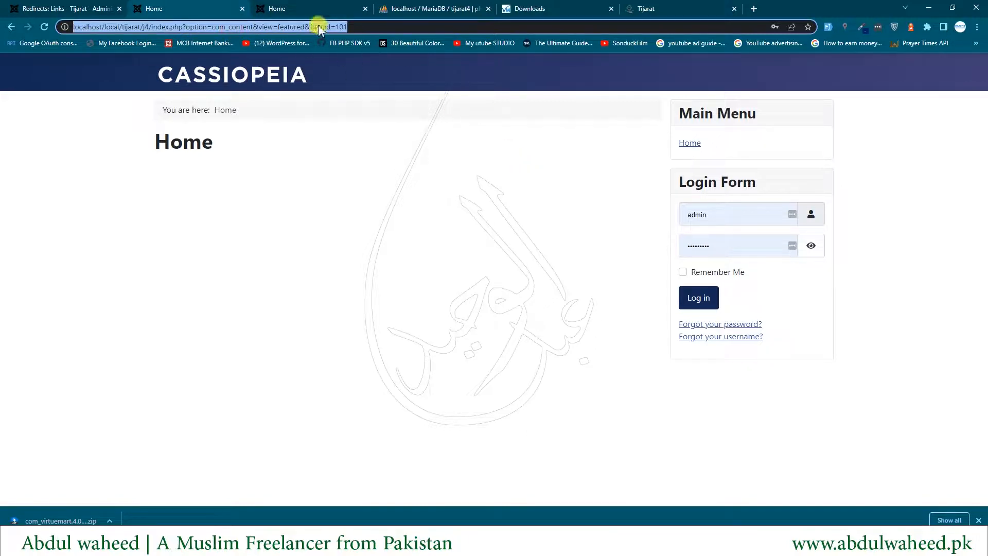
click(685, 145)
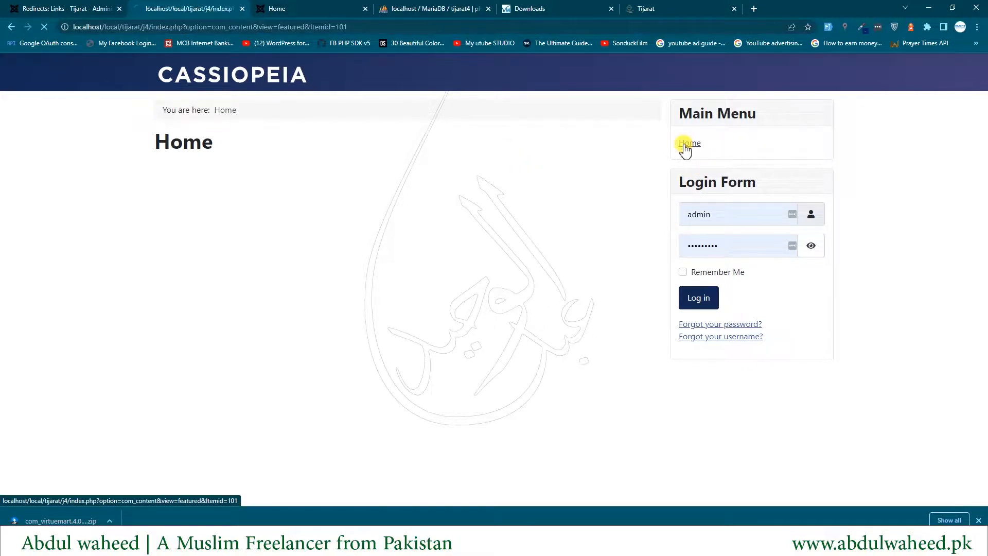